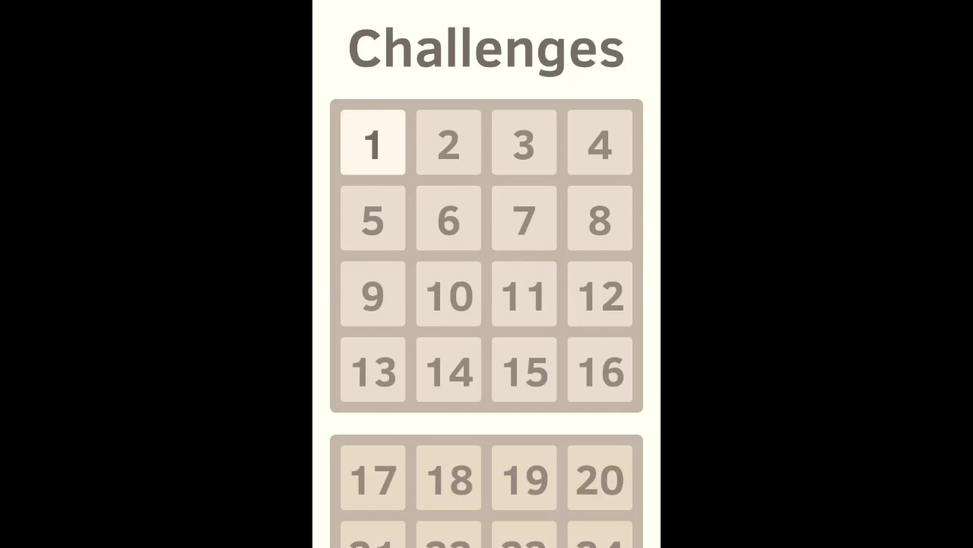
pyautogui.scroll(-10, 486, 273)
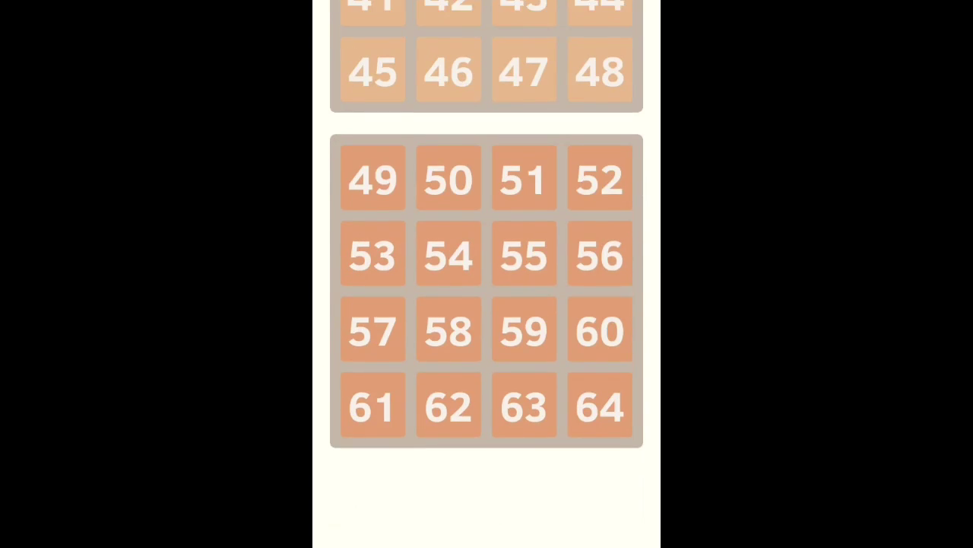
pyautogui.scroll(10, 486, 274)
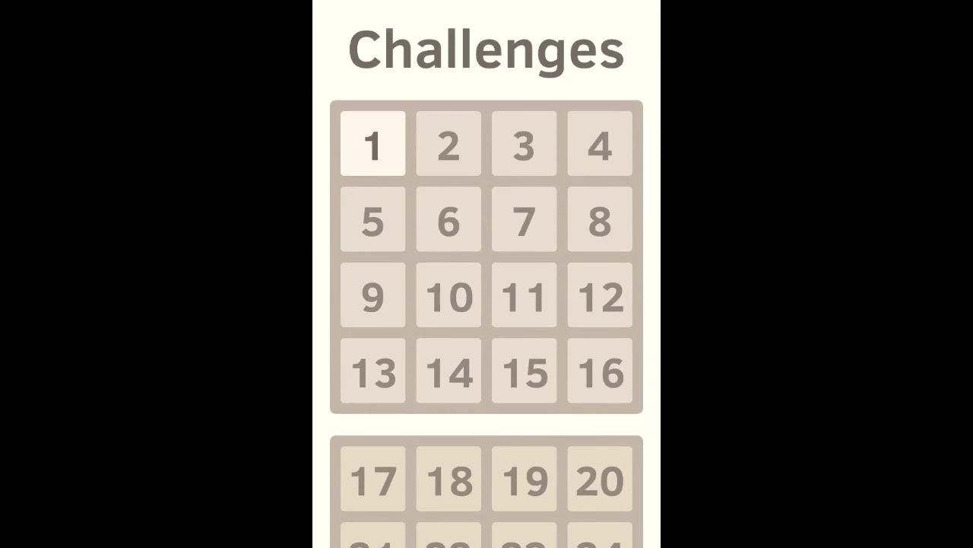
# - Open Challenge 1 and slide tiles to build both required 8 tiles
pyautogui.click(372, 145)
pyautogui.press('Left')
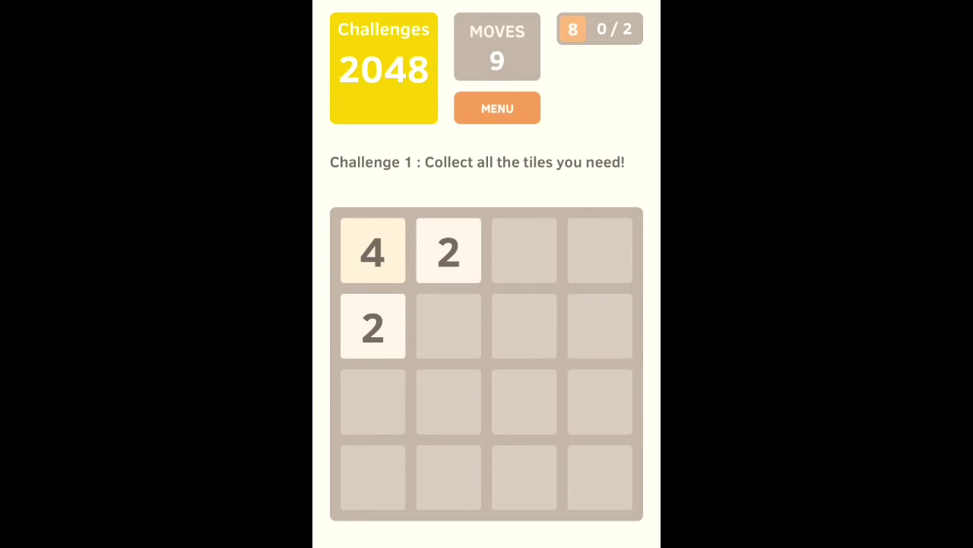
pyautogui.press('Right')
pyautogui.press('Up')
pyautogui.press('Left')
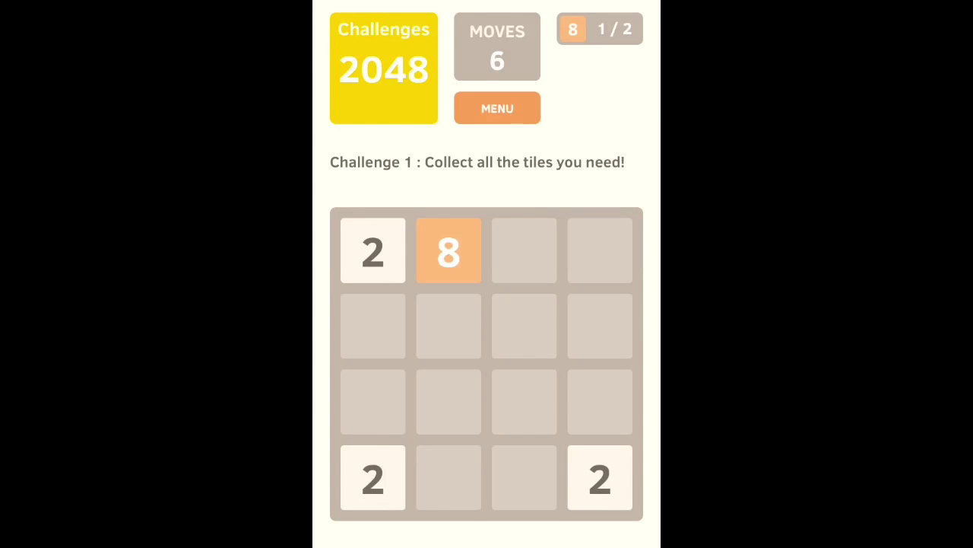
pyautogui.press('Left')
pyautogui.press('Left')
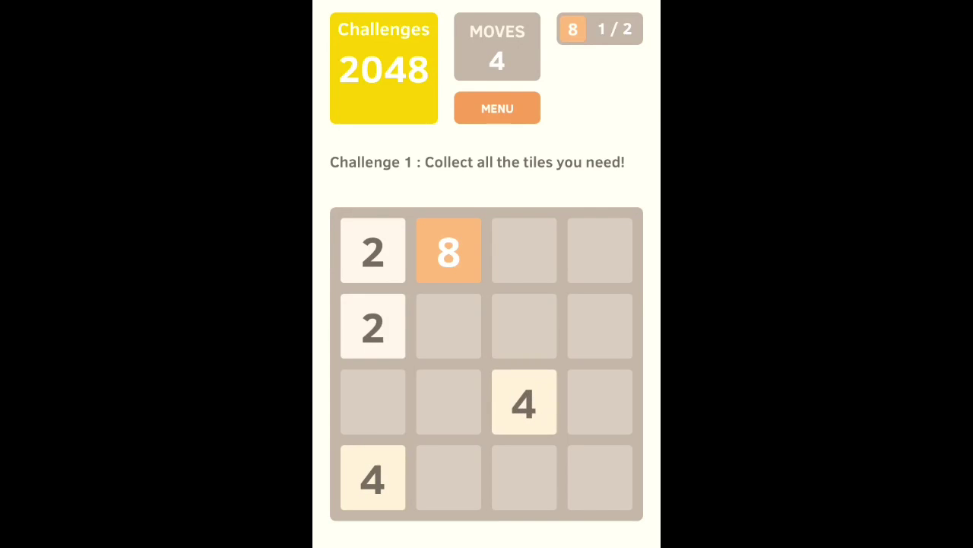
pyautogui.press('Up')
pyautogui.press('Up')
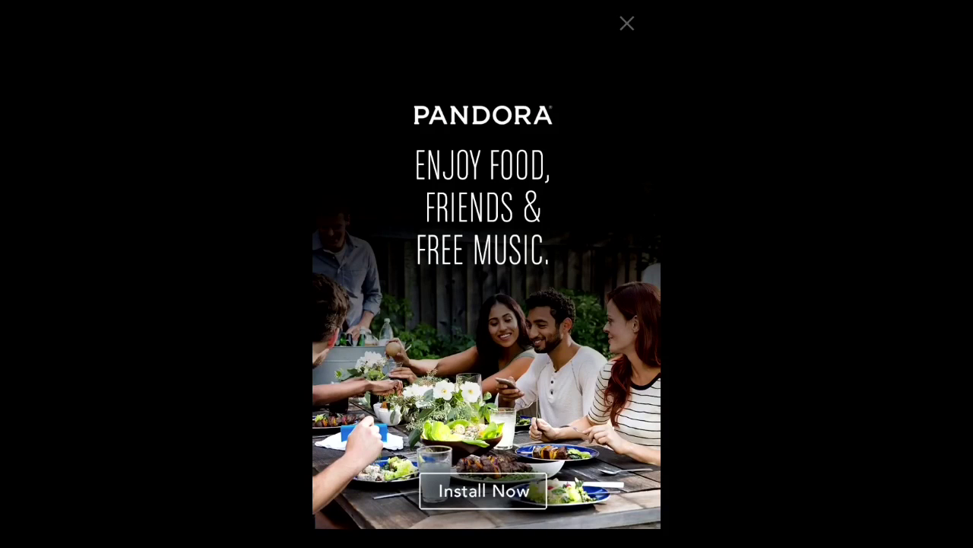
# - Dismiss the Pandora ad, leave the completed challenge, and bring up the Challenges list
pyautogui.click(626, 23)
pyautogui.click(498, 347)
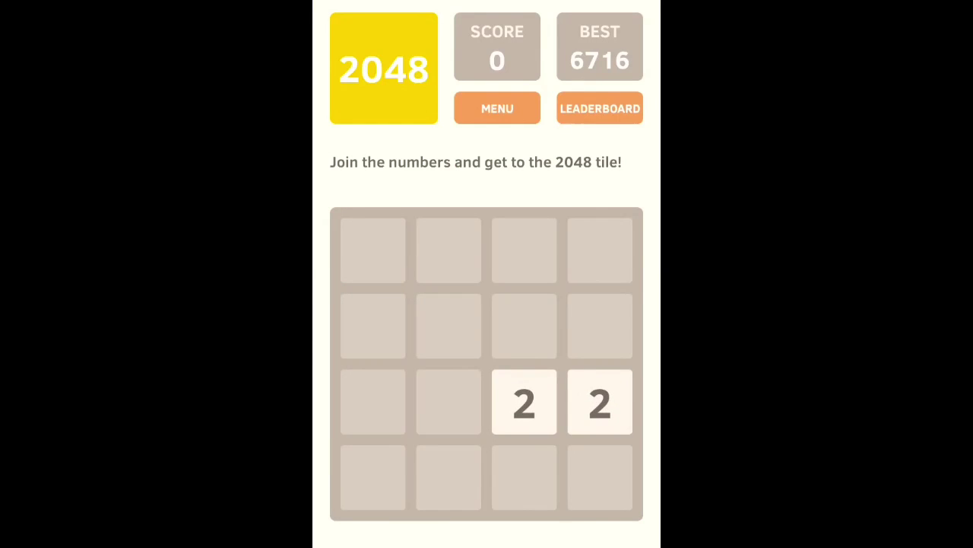
pyautogui.click(497, 108)
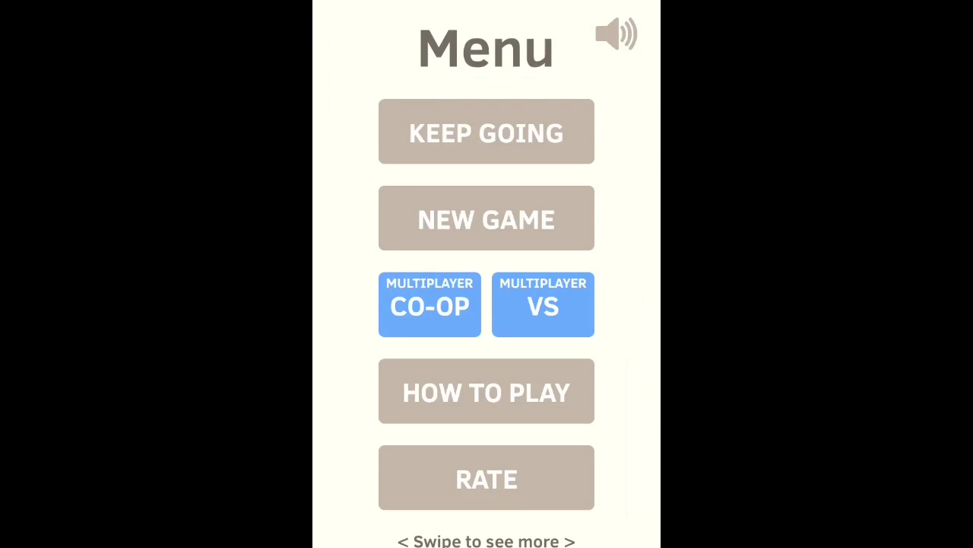
pyautogui.moveTo(578, 304); pyautogui.dragTo(381, 304)
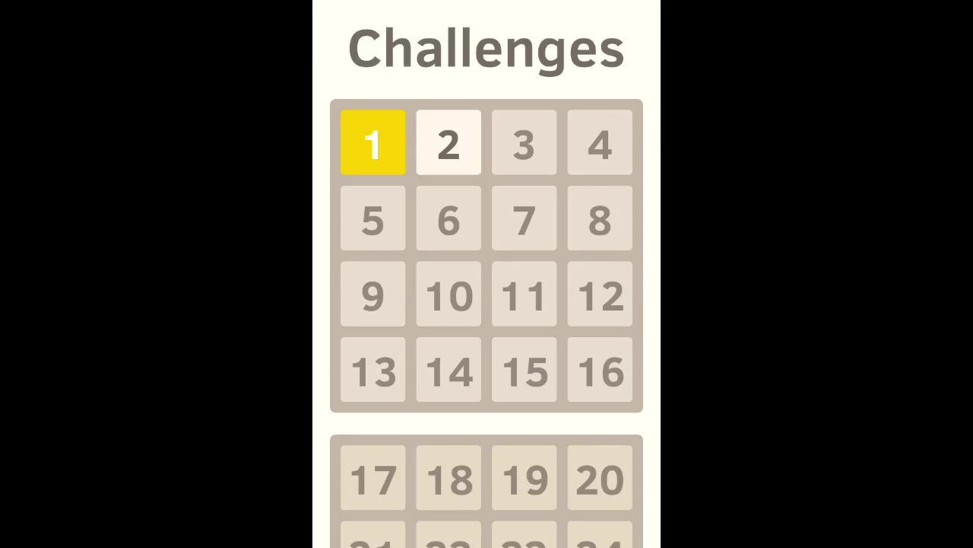
# - Open Challenge 2 and alternate up and left swipes to start building 8 tiles
pyautogui.click(449, 142)
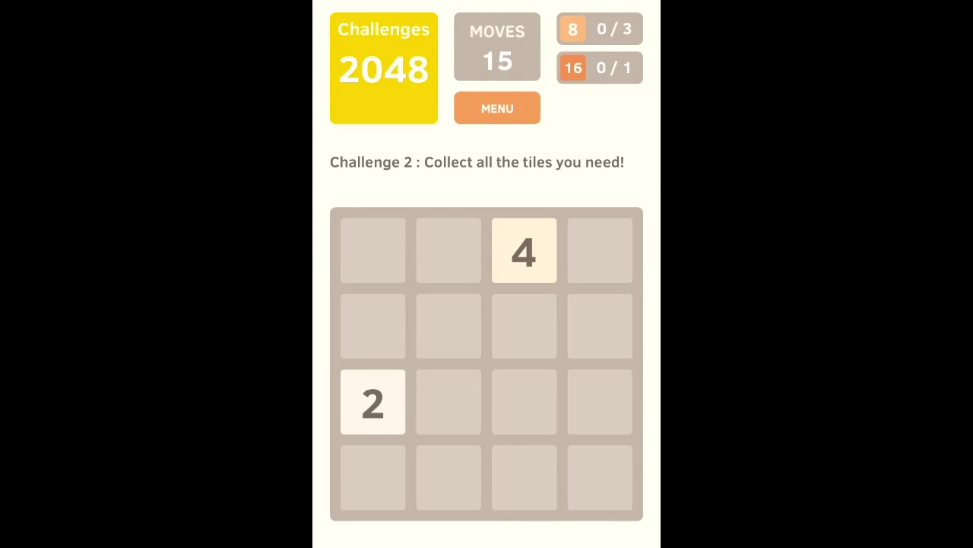
pyautogui.moveTo(486, 441); pyautogui.dragTo(487, 289)
pyautogui.moveTo(563, 365); pyautogui.dragTo(411, 365)
pyautogui.moveTo(487, 441); pyautogui.dragTo(487, 289)
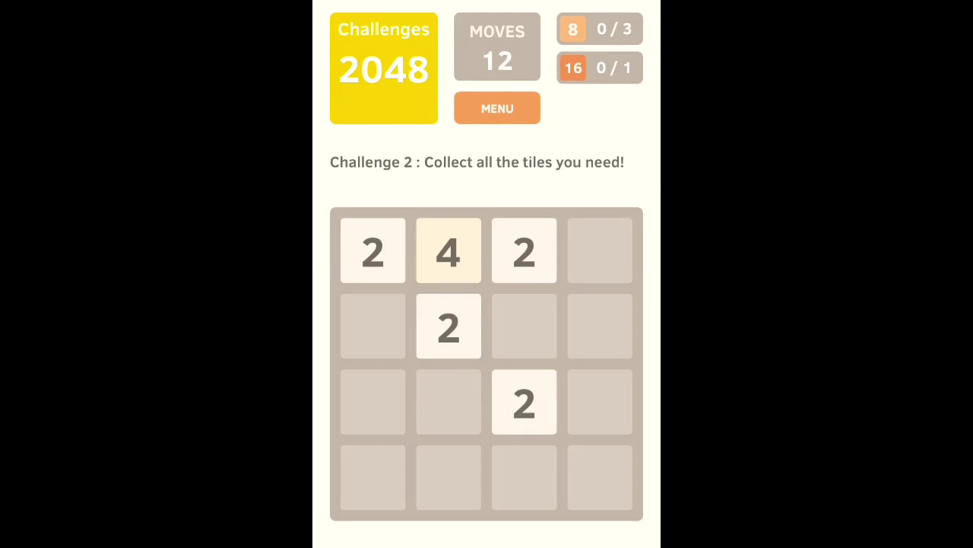
pyautogui.moveTo(563, 365); pyautogui.dragTo(411, 365)
pyautogui.moveTo(487, 441); pyautogui.dragTo(487, 289)
# - Merge two 8s into the 16, complete the three-8 goal, and exit the won challenge
pyautogui.moveTo(410, 365)
pyautogui.mouseDown()
pyautogui.moveTo(563, 365)
pyautogui.moveTo(410, 365)
pyautogui.mouseUp()
pyautogui.moveTo(487, 442); pyautogui.dragTo(486, 289)
pyautogui.moveTo(411, 365); pyautogui.dragTo(563, 365)
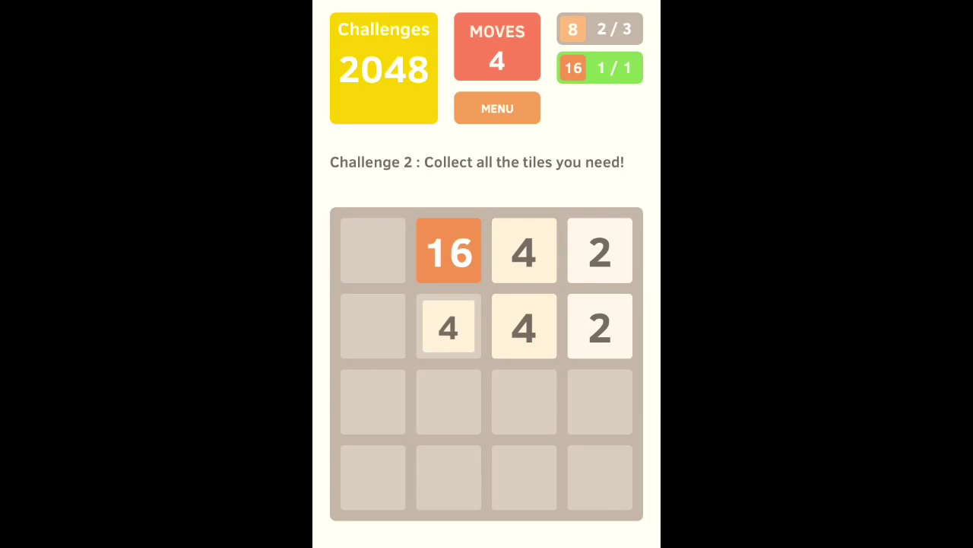
pyautogui.moveTo(487, 441); pyautogui.dragTo(486, 289)
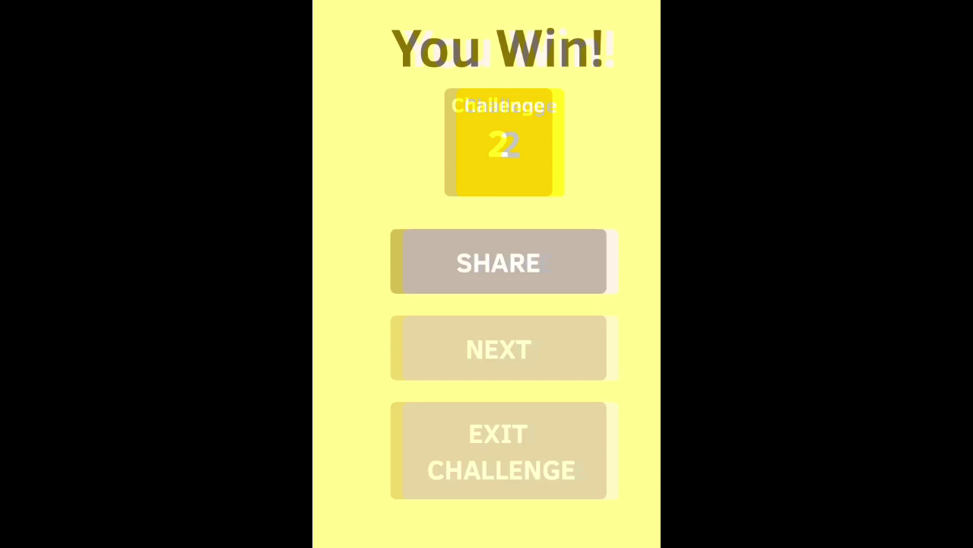
pyautogui.click(497, 449)
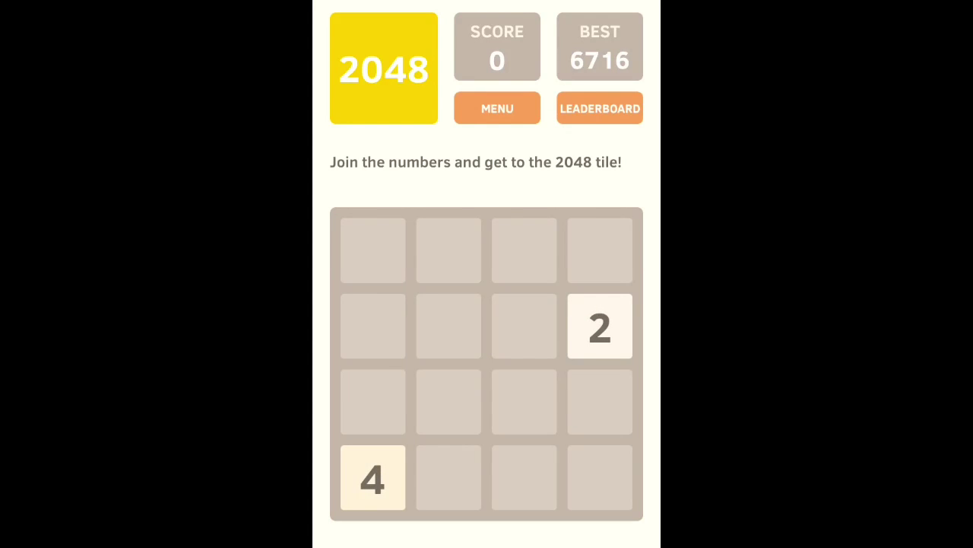
# - Open Challenge 3 from the Challenges menu and slide tiles to form an 8
pyautogui.click(498, 108)
pyautogui.moveTo(578, 304); pyautogui.dragTo(396, 304)
pyautogui.click(522, 145)
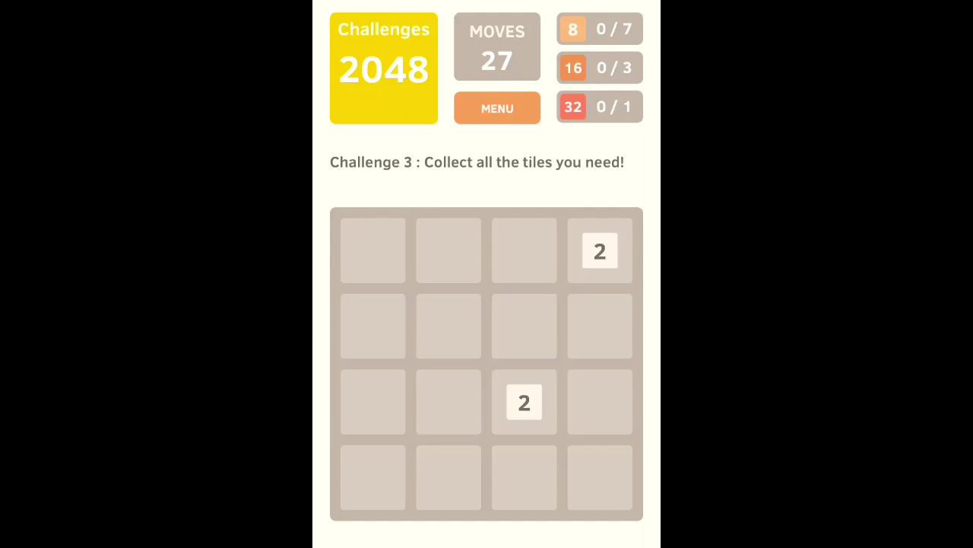
pyautogui.press('Right')
pyautogui.press('Up')
pyautogui.press('Up')
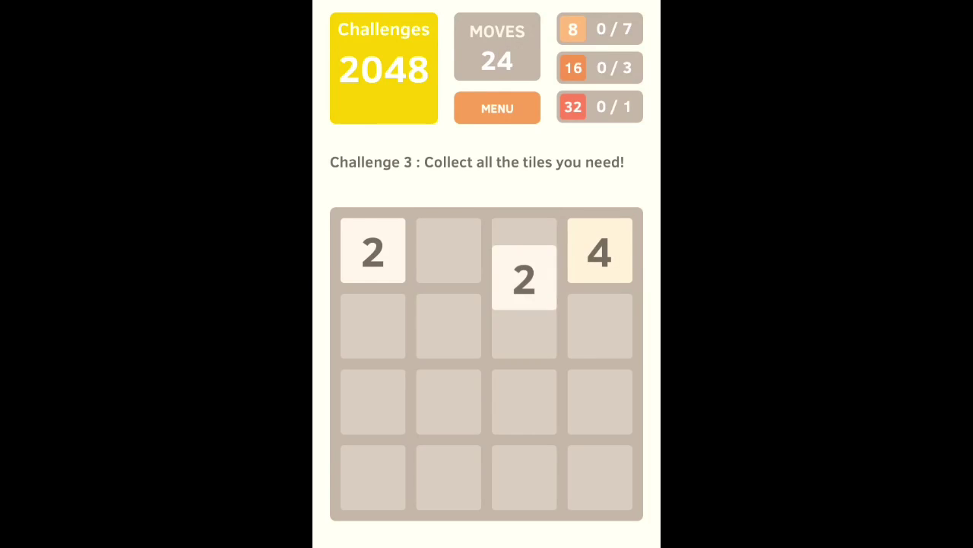
pyautogui.press('Right')
pyautogui.press('Right')
# - Merge tiles into 8s and 16s, then combine two 16s into the 32
pyautogui.press('Up')
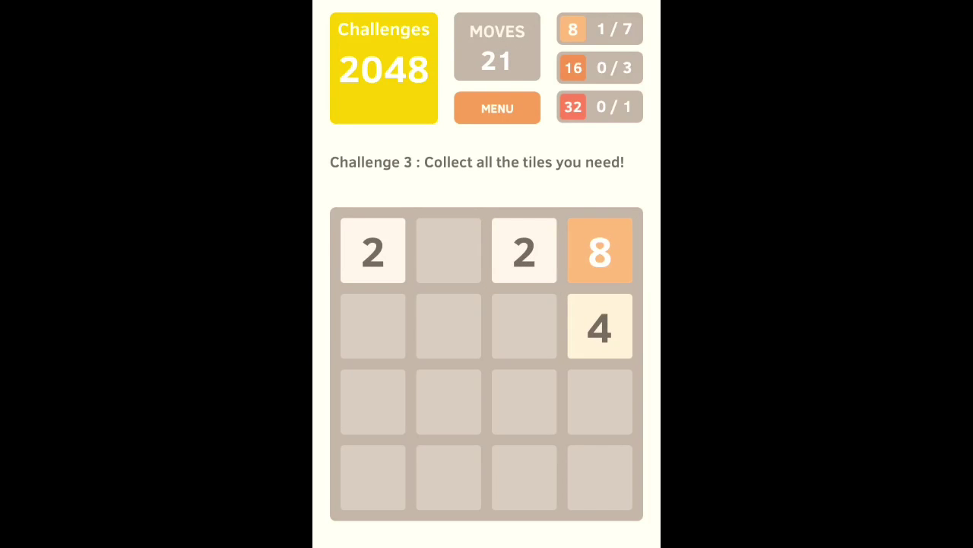
pyautogui.press('Right')
pyautogui.press('Left')
pyautogui.press('Up')
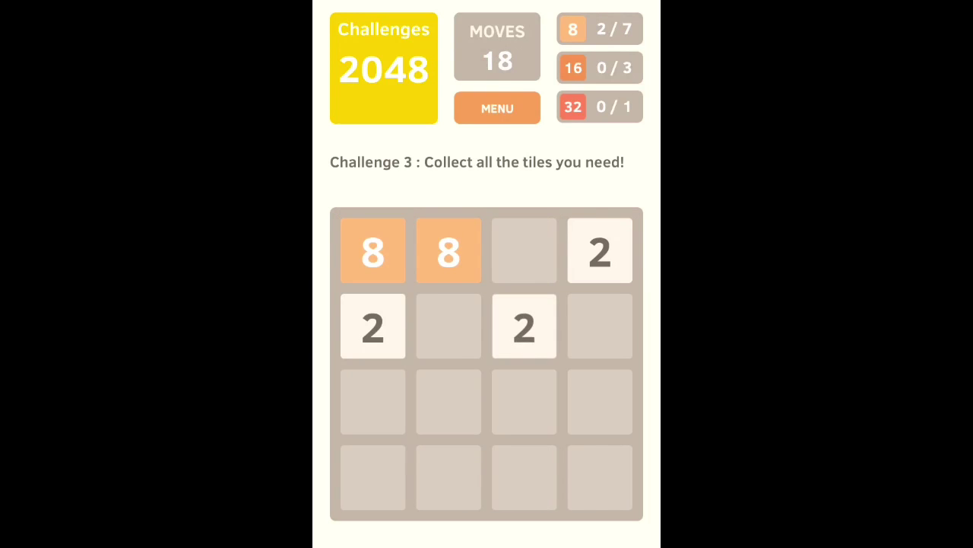
pyautogui.press('Left')
pyautogui.press('Up')
pyautogui.press('Right')
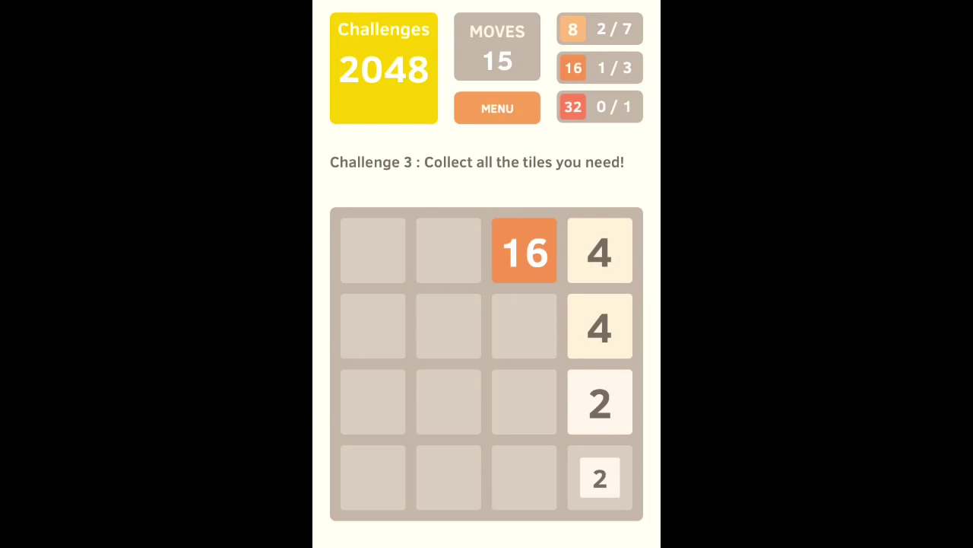
pyautogui.press('Up')
pyautogui.press('Up')
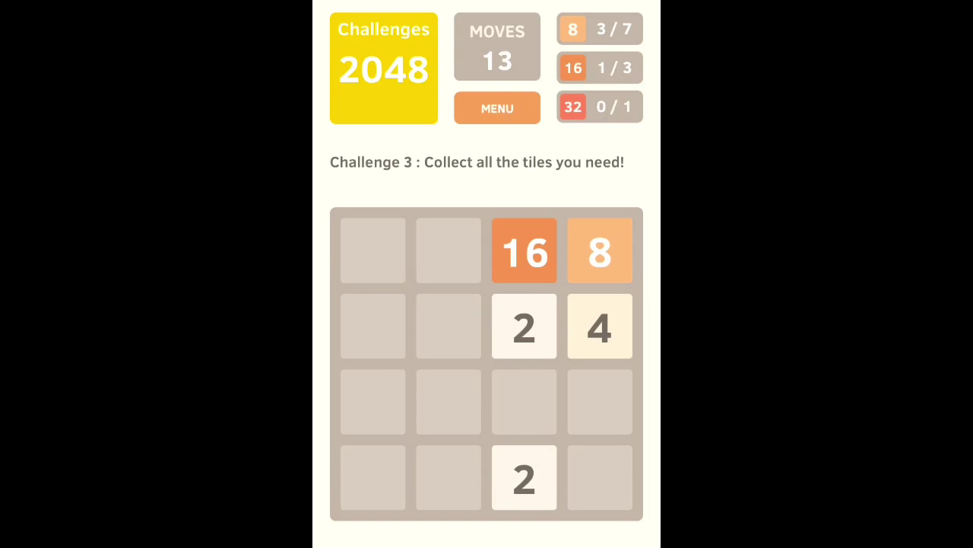
pyautogui.press('Up')
pyautogui.press('Right')
pyautogui.press('Up')
pyautogui.press('Left')
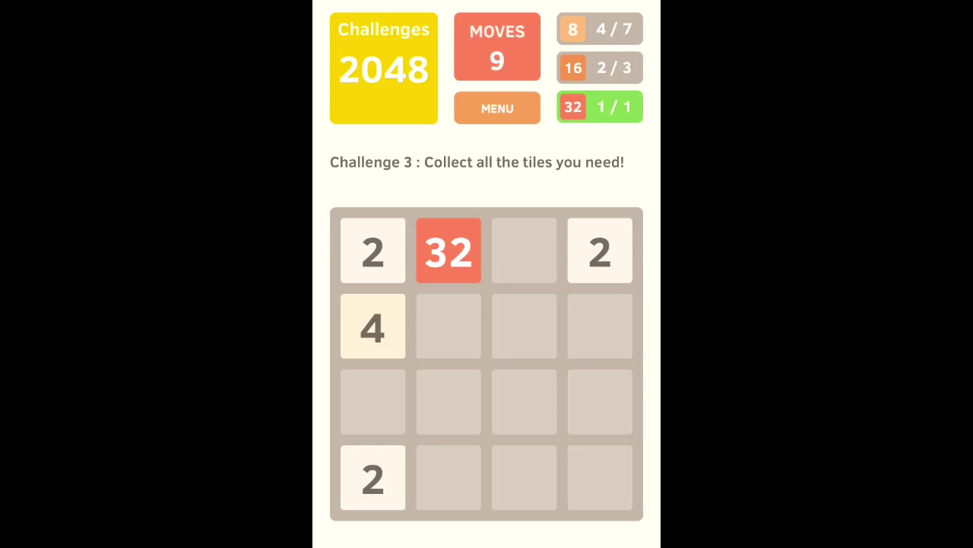
# - Spend the remaining moves merging more 8s until moves reach 0
pyautogui.press('Up')
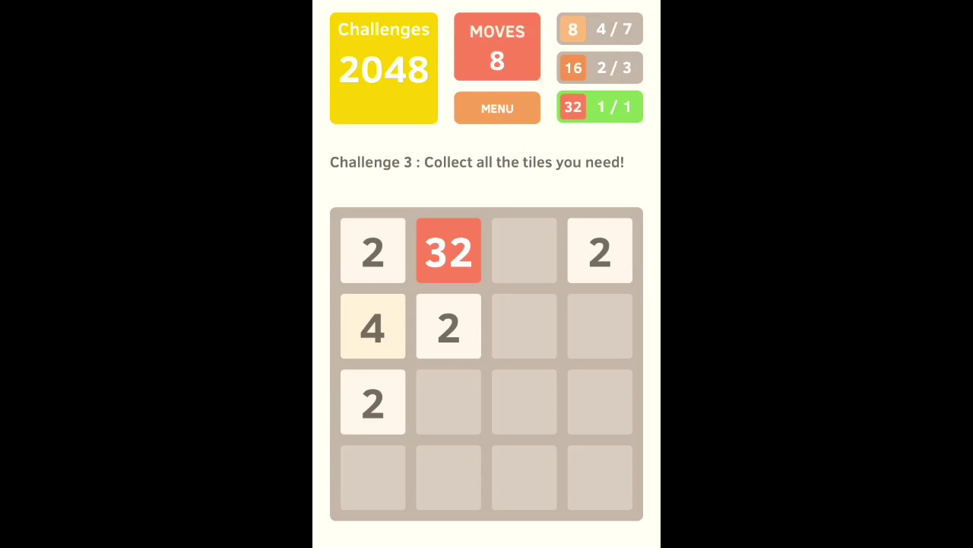
pyautogui.press('Right')
pyautogui.press('Up')
pyautogui.press('Up')
pyautogui.press('Up')
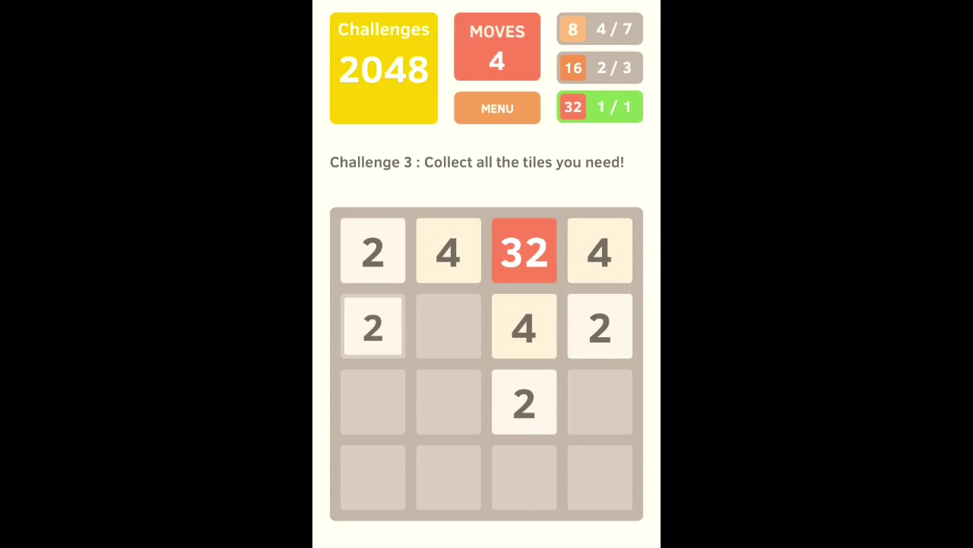
pyautogui.press('Left')
pyautogui.press('Up')
pyautogui.press('Right')
pyautogui.press('Up')
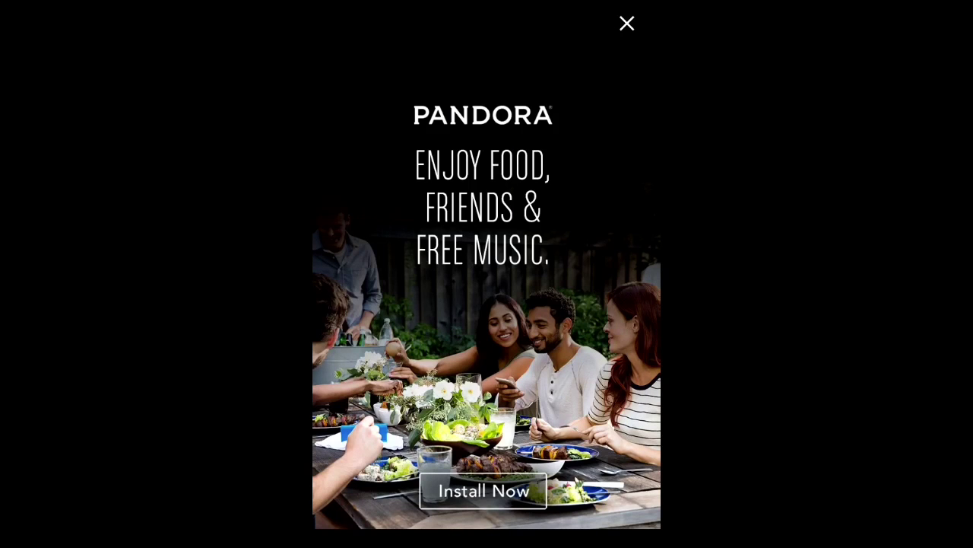
# - Dismiss the Pandora ad, leave the failed attempt, and retry Challenge 3 from the menu
pyautogui.click(627, 24)
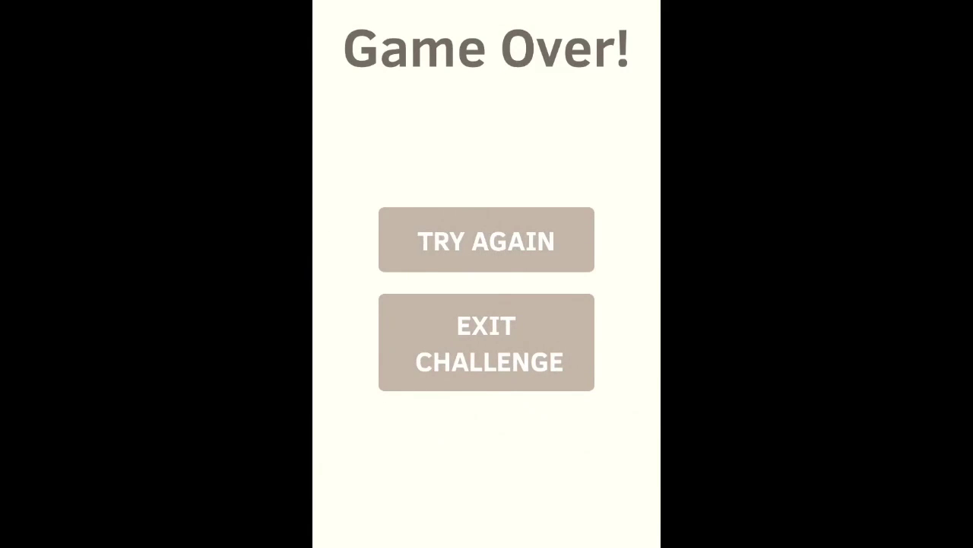
pyautogui.click(486, 342)
pyautogui.click(497, 108)
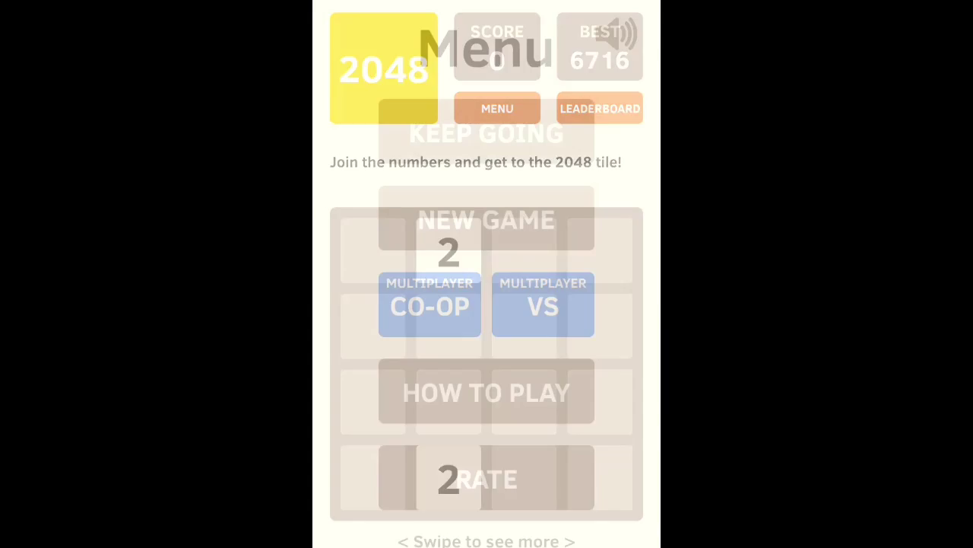
pyautogui.moveTo(608, 304); pyautogui.dragTo(365, 304)
pyautogui.click(524, 142)
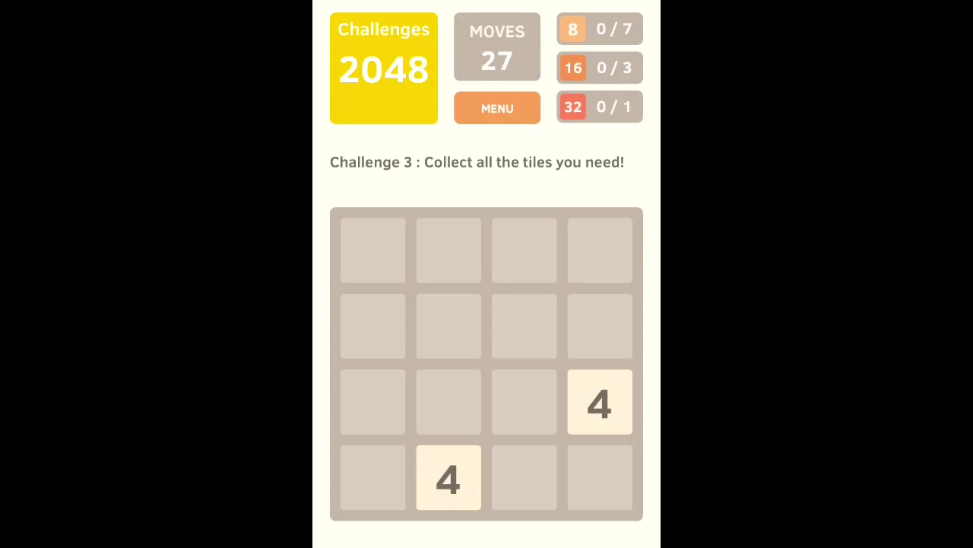
# - Merge 2s and 4s into the first 8 tiles of the retry
pyautogui.press('Up')
pyautogui.press('Right')
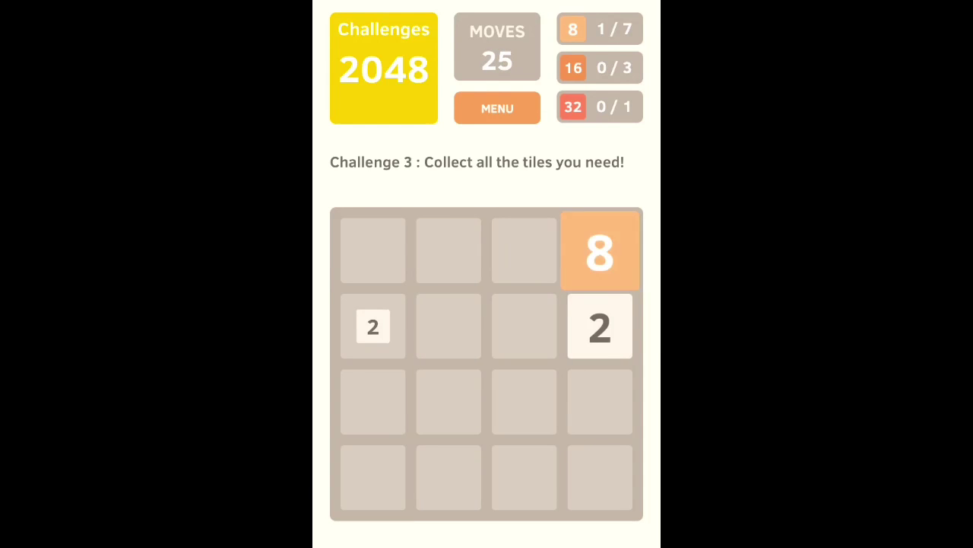
pyautogui.press('Left')
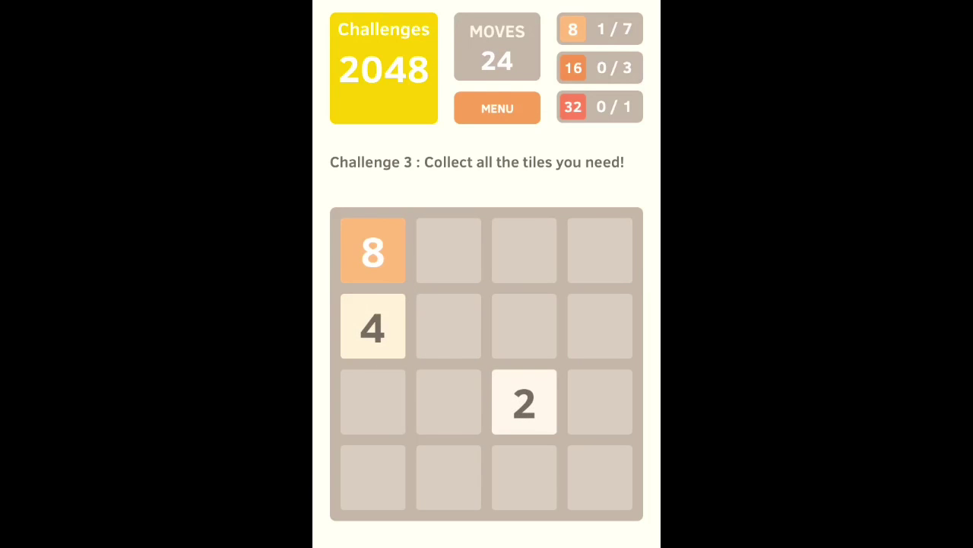
pyautogui.press('Up')
pyautogui.press('Up')
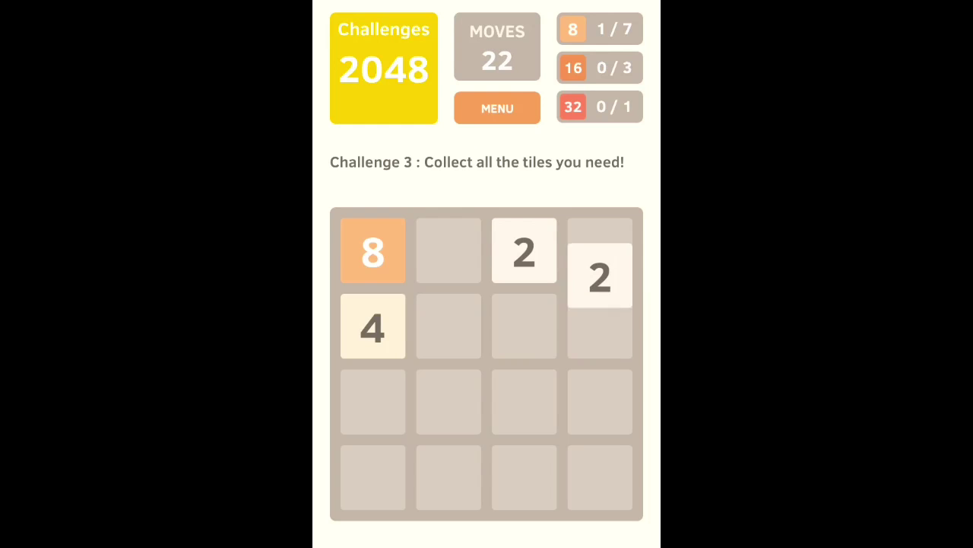
pyautogui.press('Right')
pyautogui.press('Up')
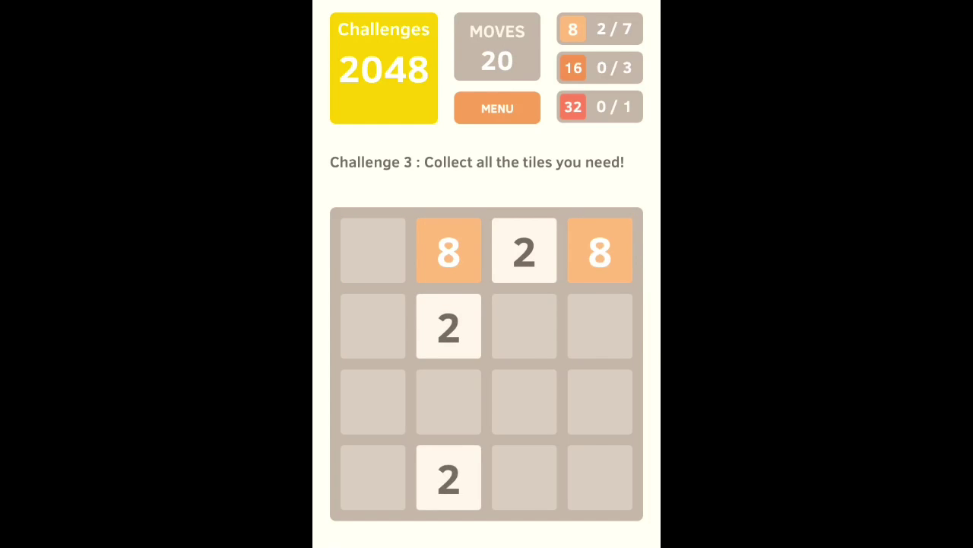
pyautogui.press('Right')
# - Build two more 8s and combine them into a 16
pyautogui.press('Left')
pyautogui.press('Up')
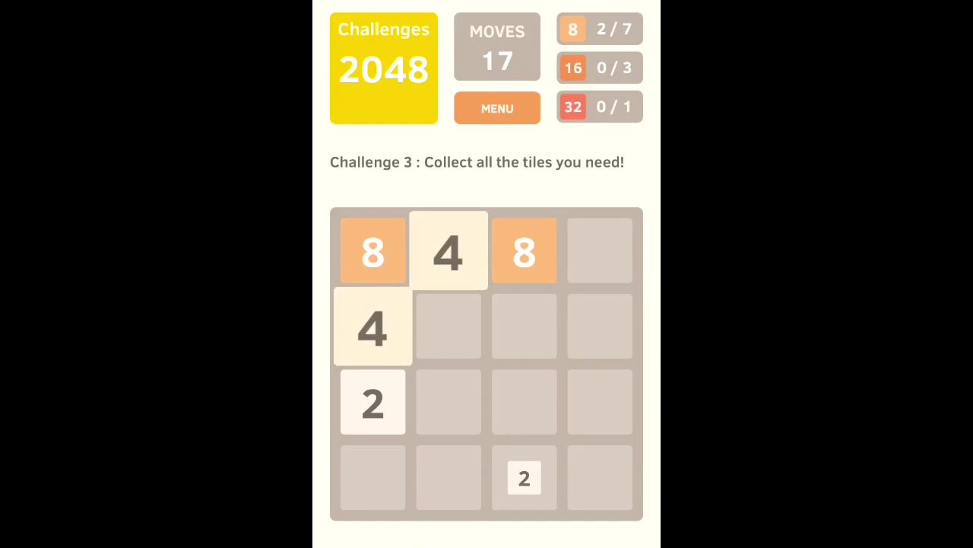
pyautogui.press('Up')
pyautogui.press('Right')
pyautogui.press('Up')
pyautogui.press('Left')
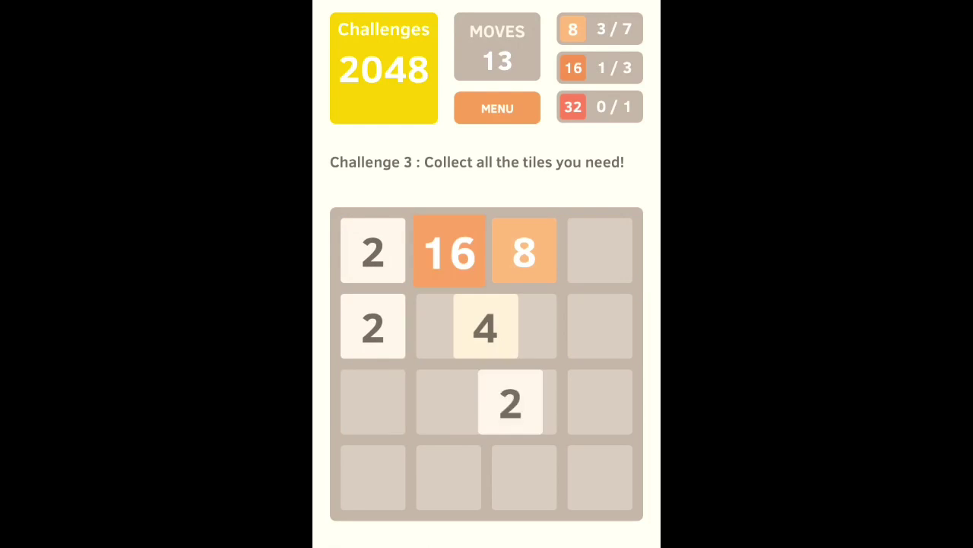
pyautogui.press('Up')
pyautogui.press('Up')
# - Merge 4s into the remaining 8s and form the 32 to win Challenge 3
pyautogui.press('Left')
pyautogui.press('Right')
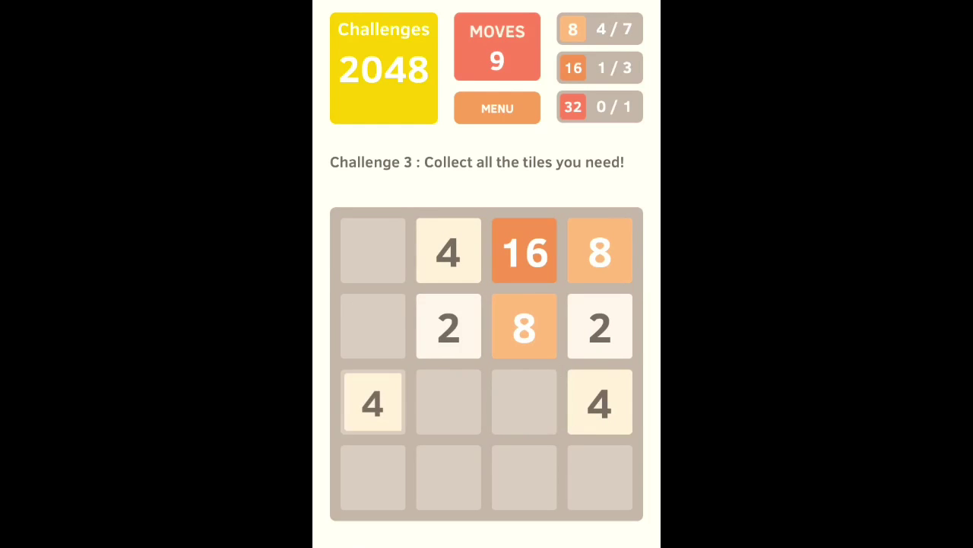
pyautogui.press('Up')
pyautogui.press('Up')
pyautogui.press('Right')
pyautogui.press('Left')
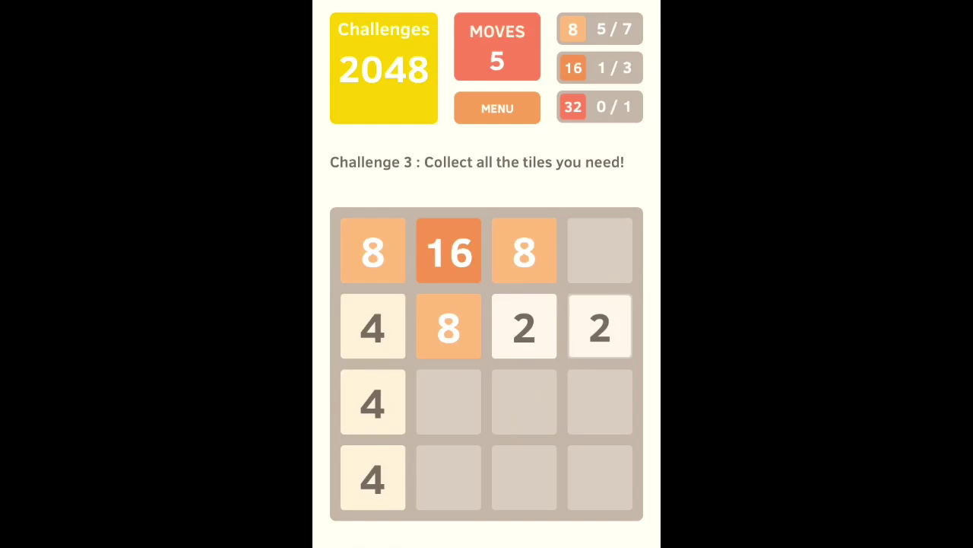
pyautogui.press('Up')
pyautogui.press('Up')
pyautogui.press('Right')
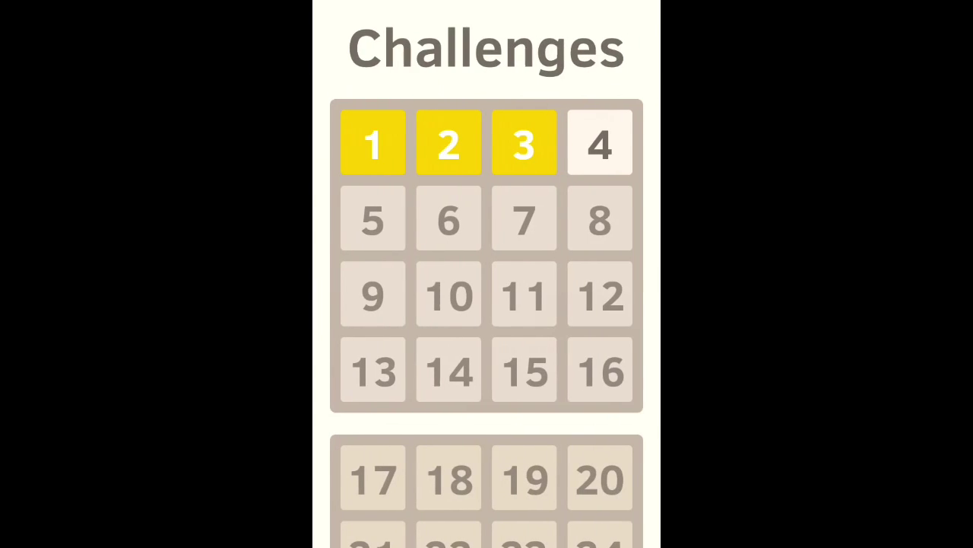
# - Merge 2s and 4s into 8s and the first 16 of Challenge 4
pyautogui.press('Up')
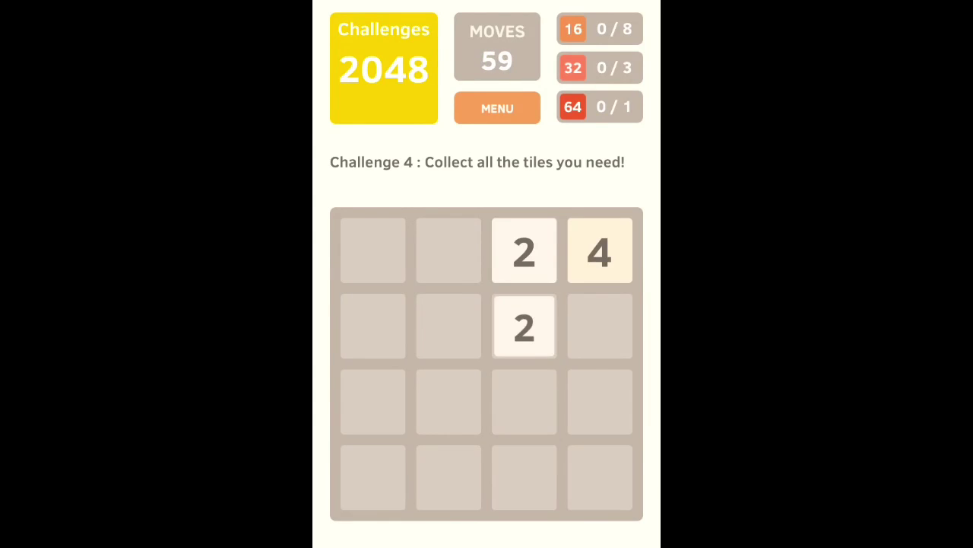
pyautogui.press('Up')
pyautogui.press('Right')
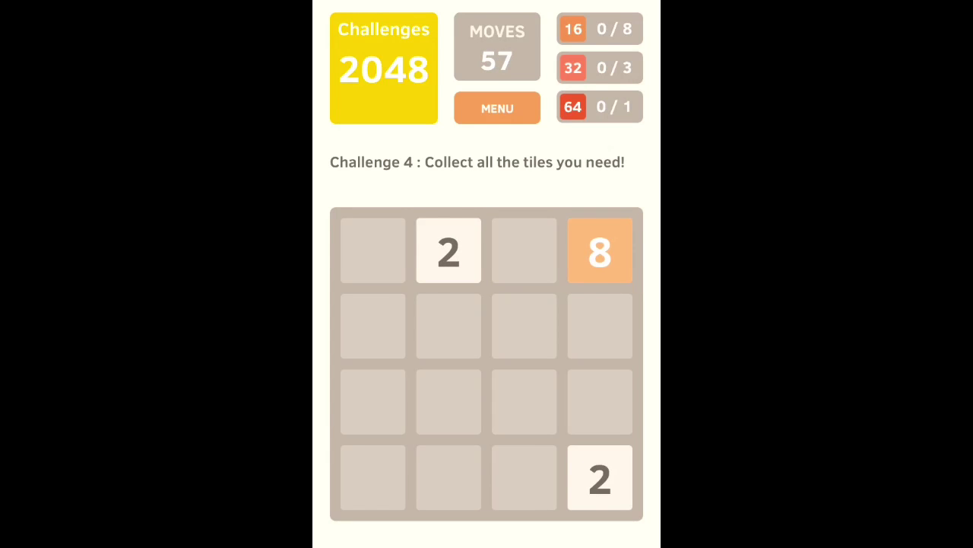
pyautogui.press('Left')
pyautogui.press('Up')
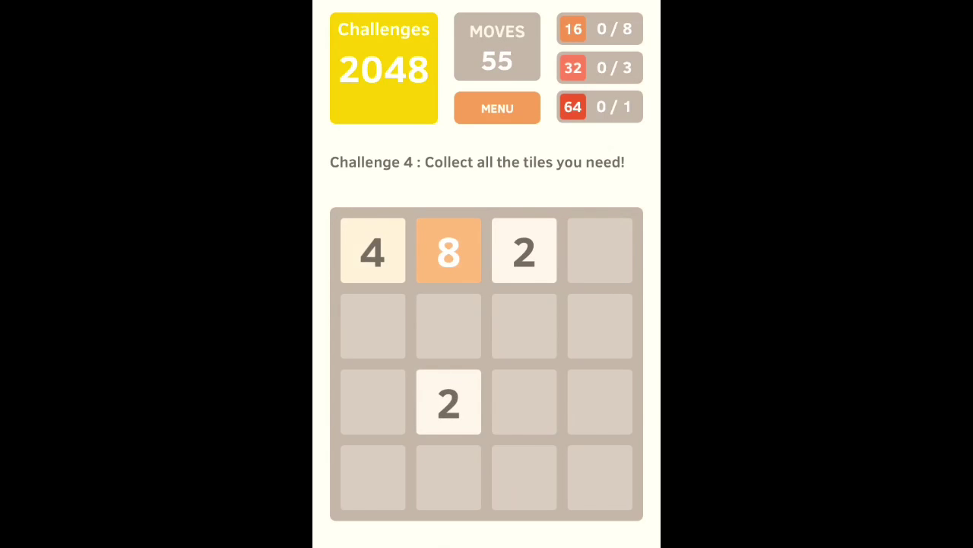
pyautogui.press('Right')
pyautogui.press('Up')
pyautogui.press('Left')
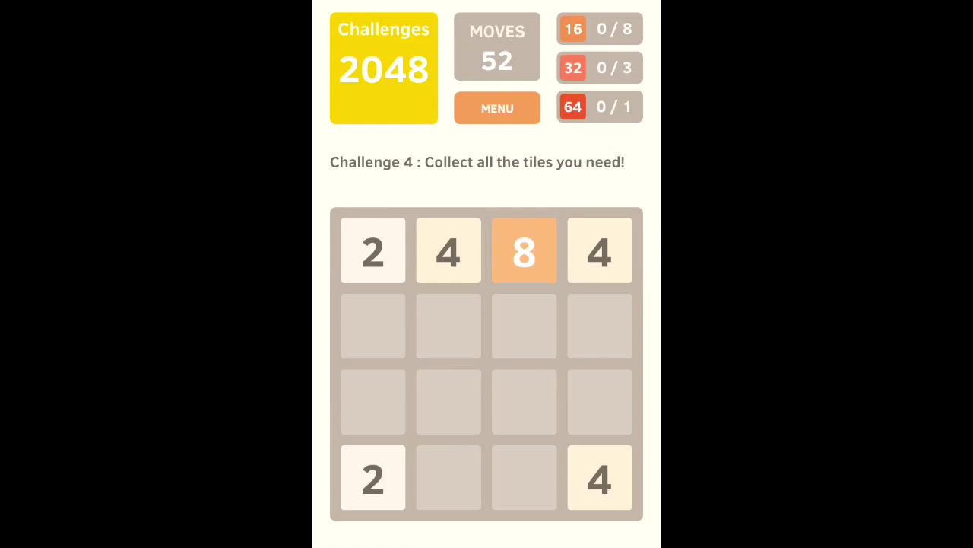
pyautogui.press('Up')
pyautogui.press('Right')
# - Merge 4s and 8s into another 16, then combine the 16s into a 32
pyautogui.press('Left')
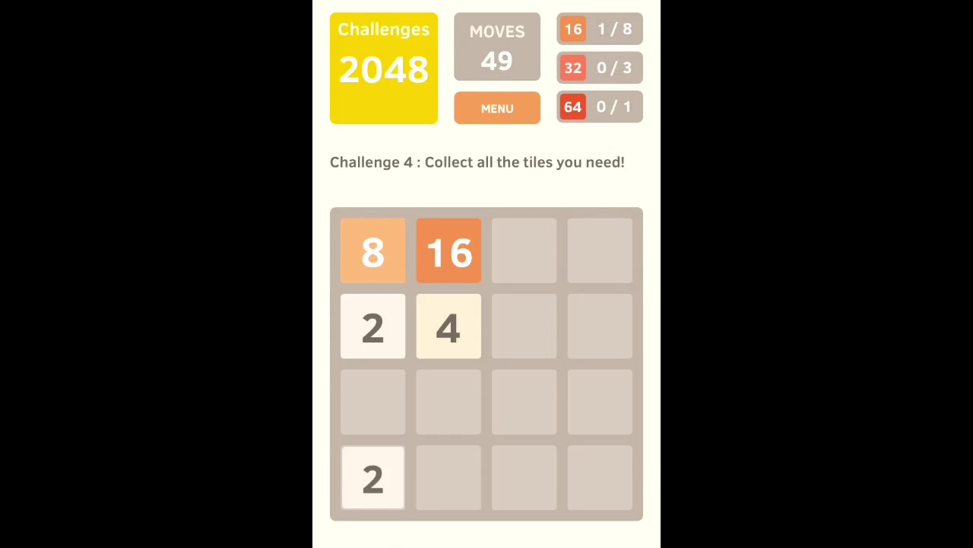
pyautogui.press('Up')
pyautogui.press('Right')
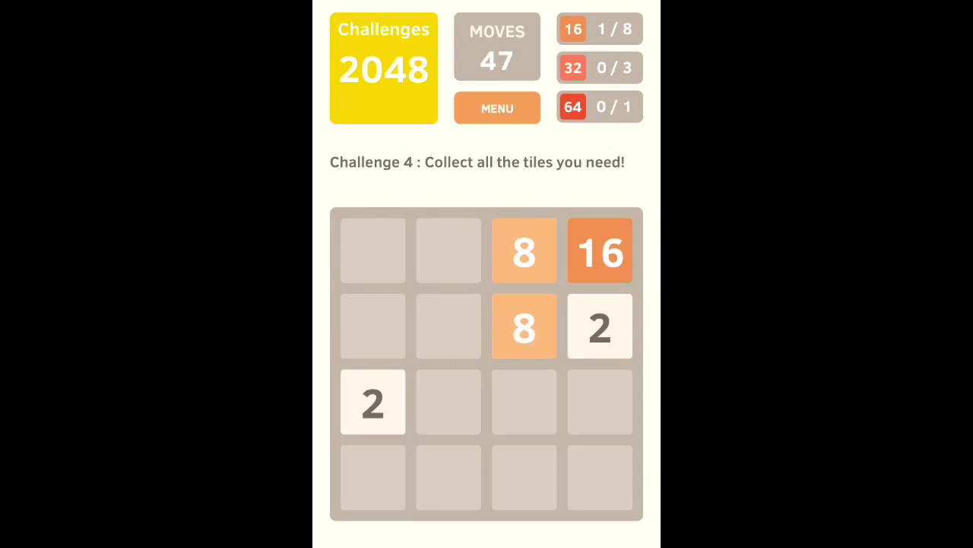
pyautogui.press('Up')
pyautogui.press('Right')
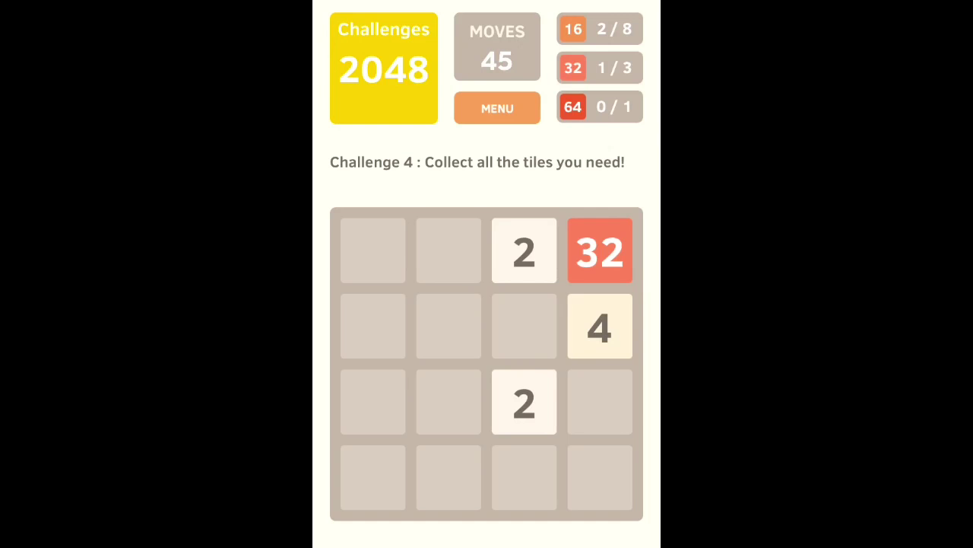
# - Rebuild 8s from 2s and 4s and merge them into another 16
pyautogui.press('Up')
pyautogui.press('Left')
pyautogui.press('Up')
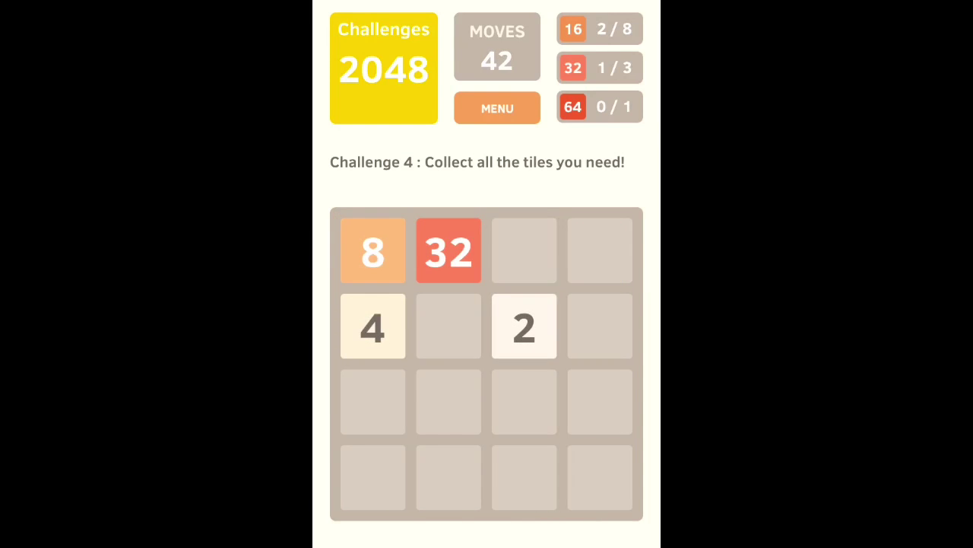
pyautogui.press('Up')
pyautogui.press('Left')
pyautogui.press('Up')
pyautogui.press('Up')
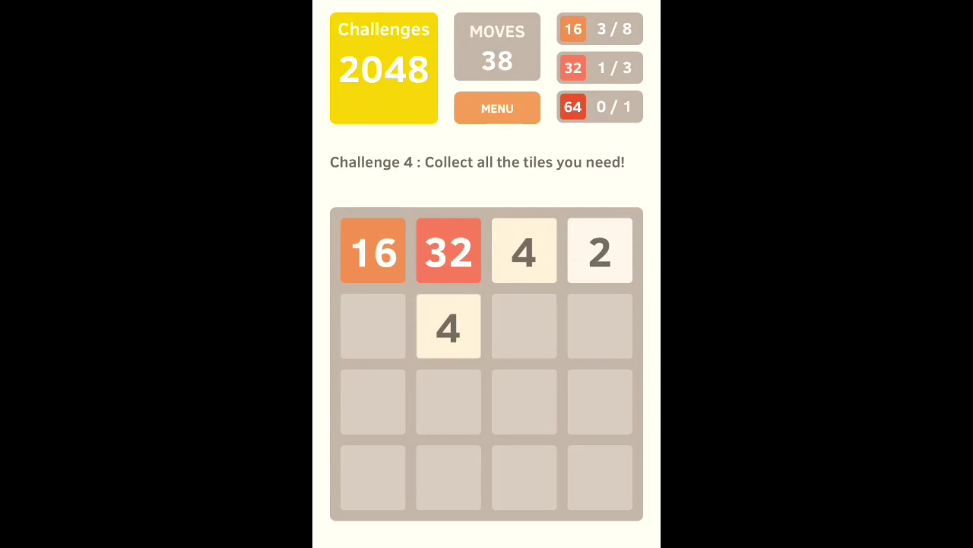
# - Keep merging 2s and 4s toward the next 8
pyautogui.press('Left')
pyautogui.press('Up')
pyautogui.press('Up')
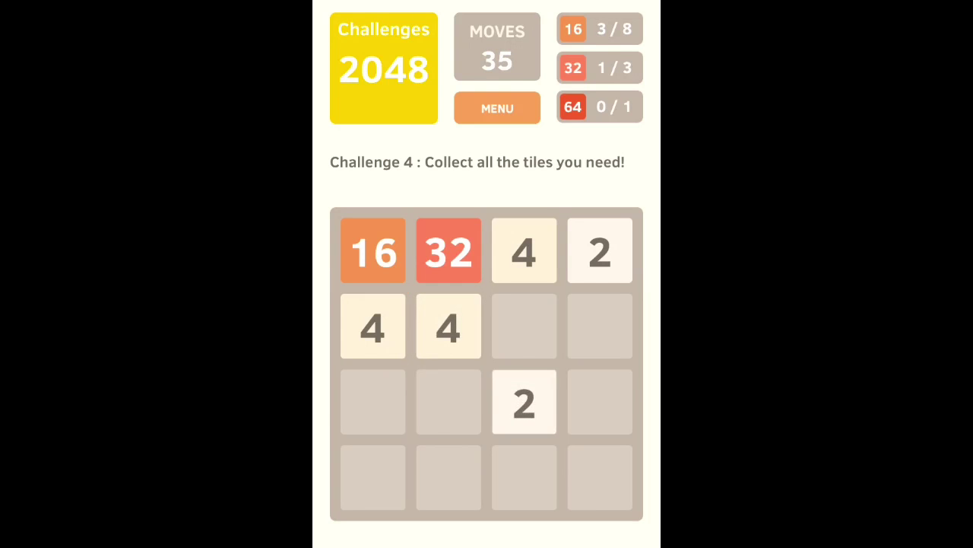
pyautogui.press('Left')
pyautogui.press('Left')
pyautogui.press('Up')
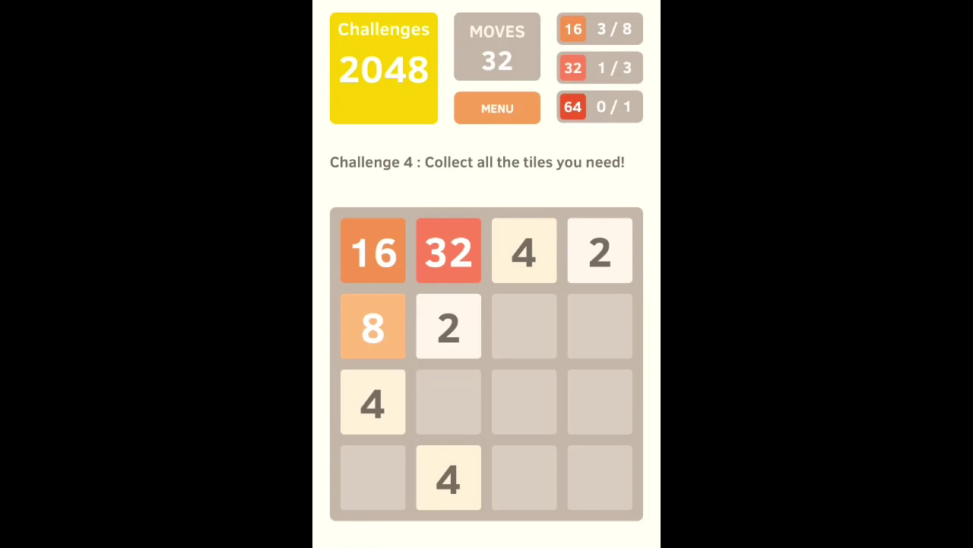
pyautogui.press('Left')
pyautogui.press('Up')
pyautogui.press('Up')
pyautogui.press('Up')
# - Merge the two 32s into the required 64 and form another 16
pyautogui.press('Right')
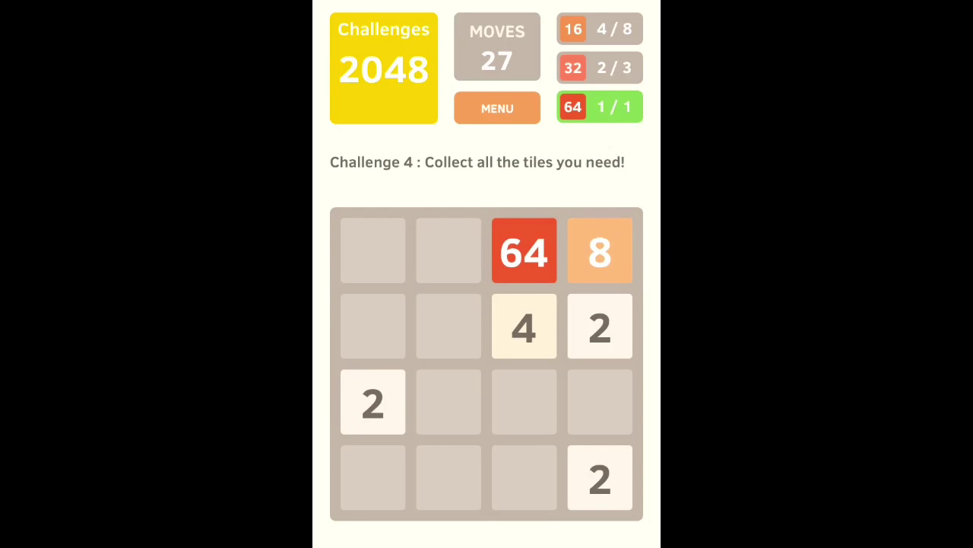
pyautogui.press('Up')
pyautogui.press('Right')
pyautogui.press('Up')
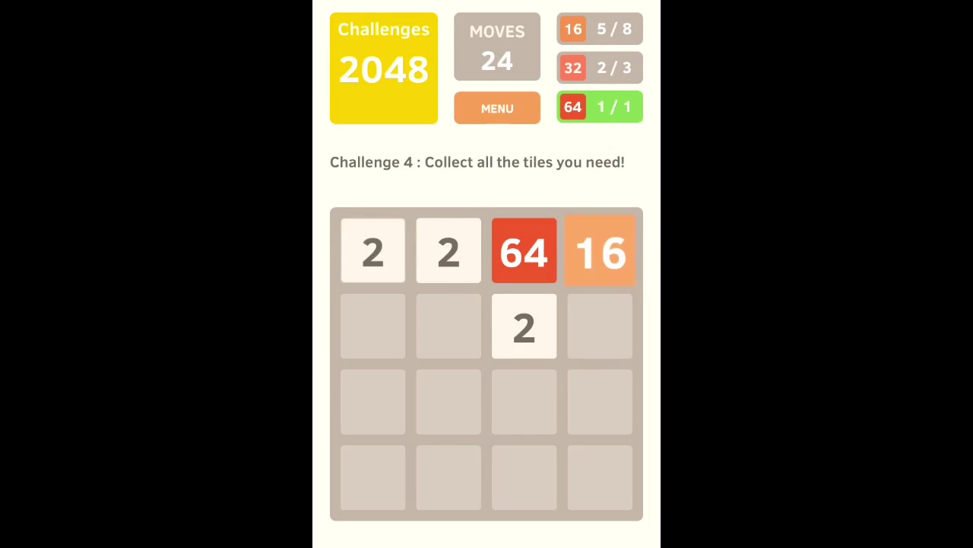
# - Merge 2s and 4s into 8s and combine them into another 16
pyautogui.press('Right')
pyautogui.press('Up')
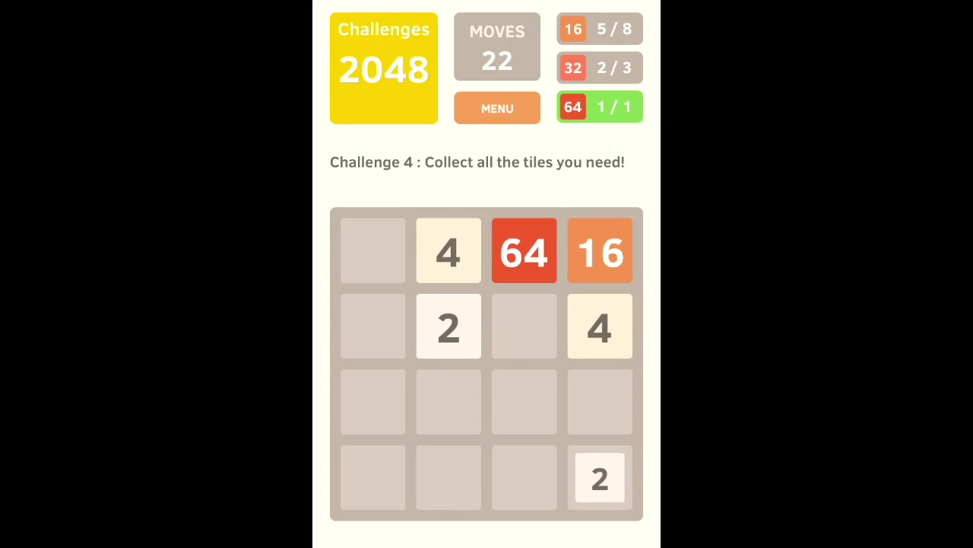
pyautogui.press('Up')
pyautogui.press('Up')
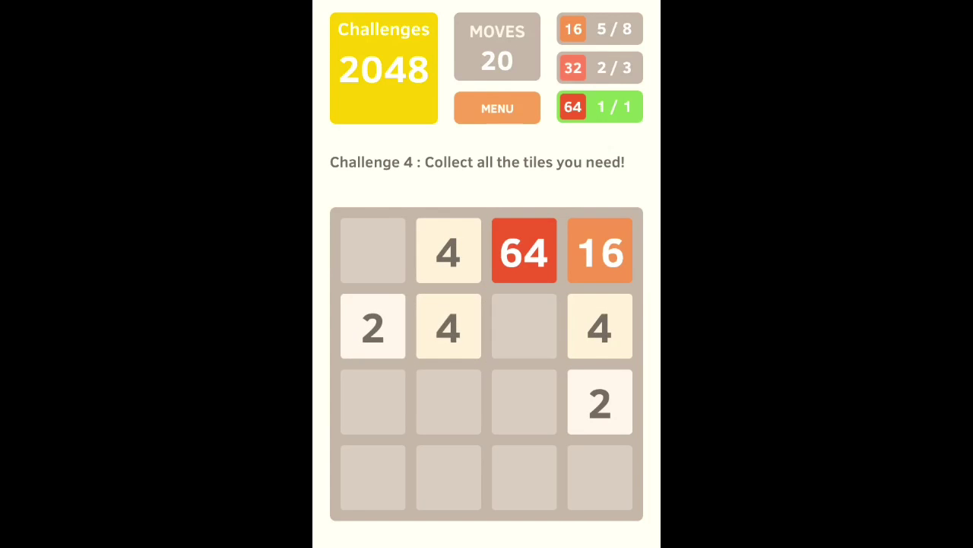
pyautogui.press('Up')
pyautogui.press('Right')
pyautogui.press('Up')
pyautogui.press('Up')
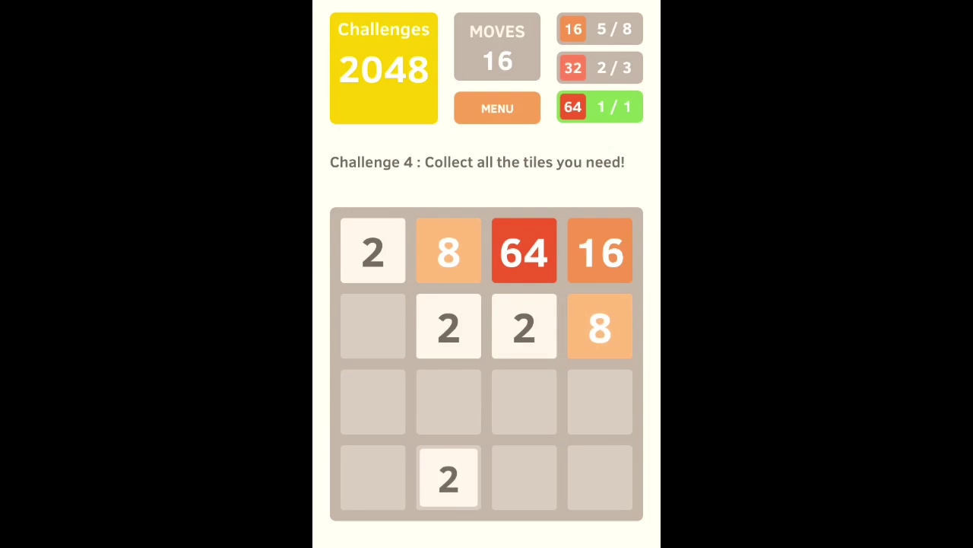
pyautogui.press('Left')
pyautogui.press('Up')
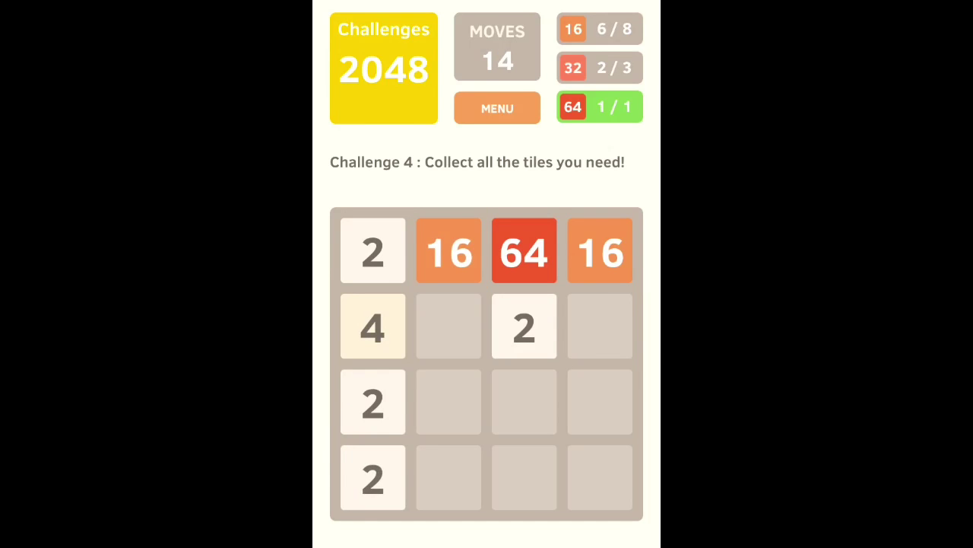
# - Make more small merges and combine 16s into the third 32
pyautogui.press('Up')
pyautogui.press('Up')
pyautogui.press('Right')
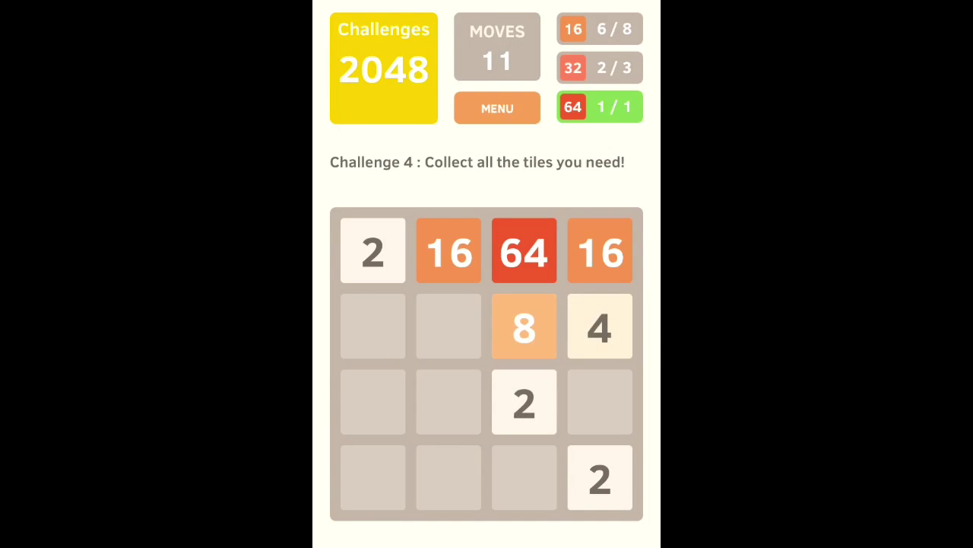
pyautogui.press('Up')
pyautogui.press('Right')
pyautogui.press('Up')
pyautogui.press('Left')
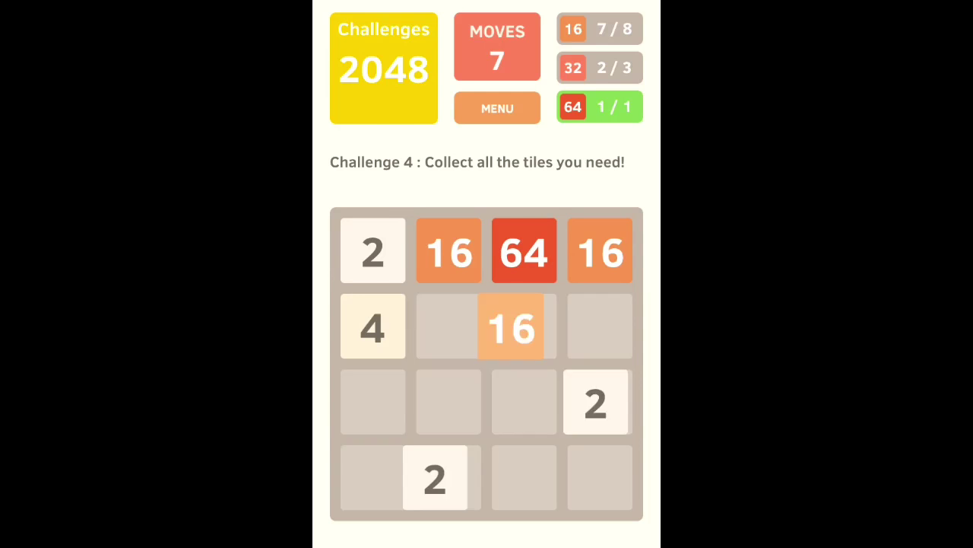
pyautogui.press('Up')
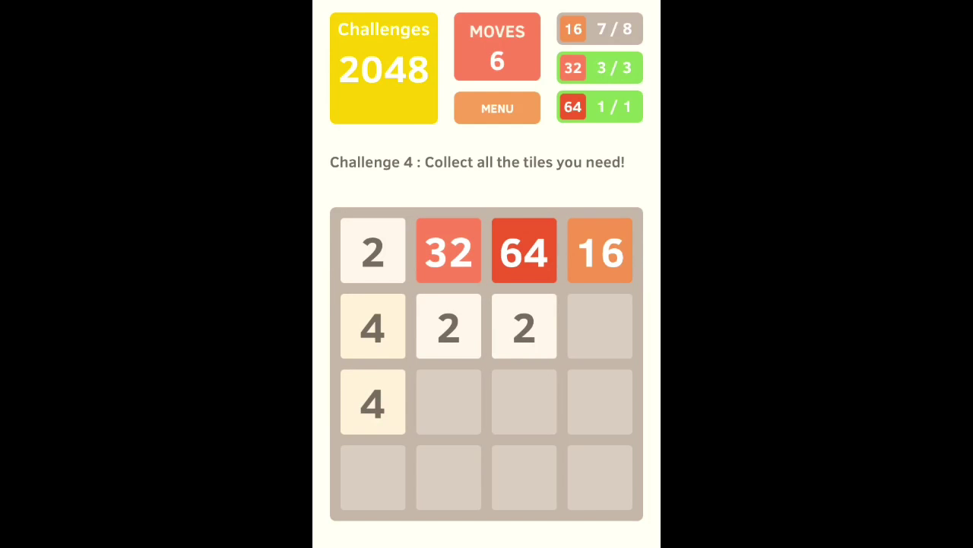
# - Merge the remaining 2s, 4s and 8s into the last 16, reaching 8/8
pyautogui.press('Left')
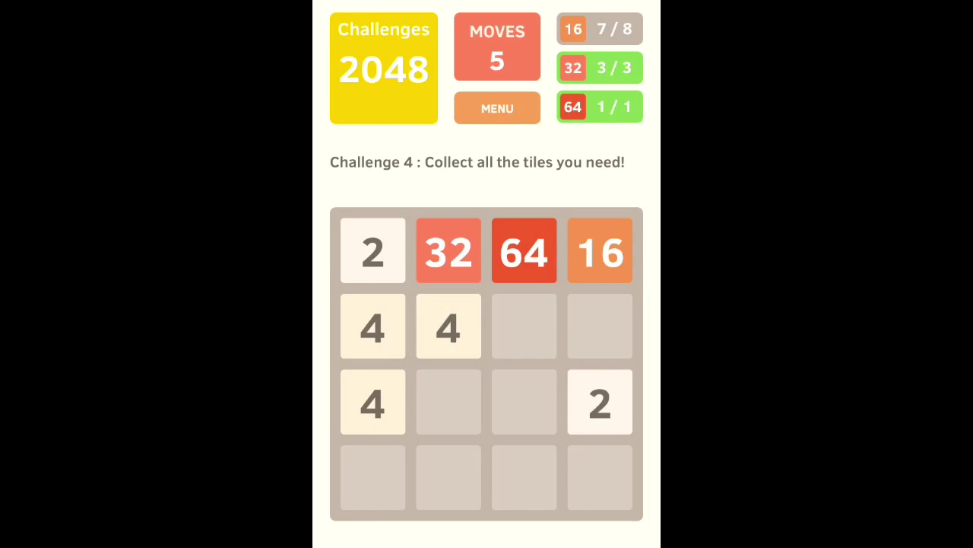
pyautogui.press('Left')
pyautogui.press('Left')
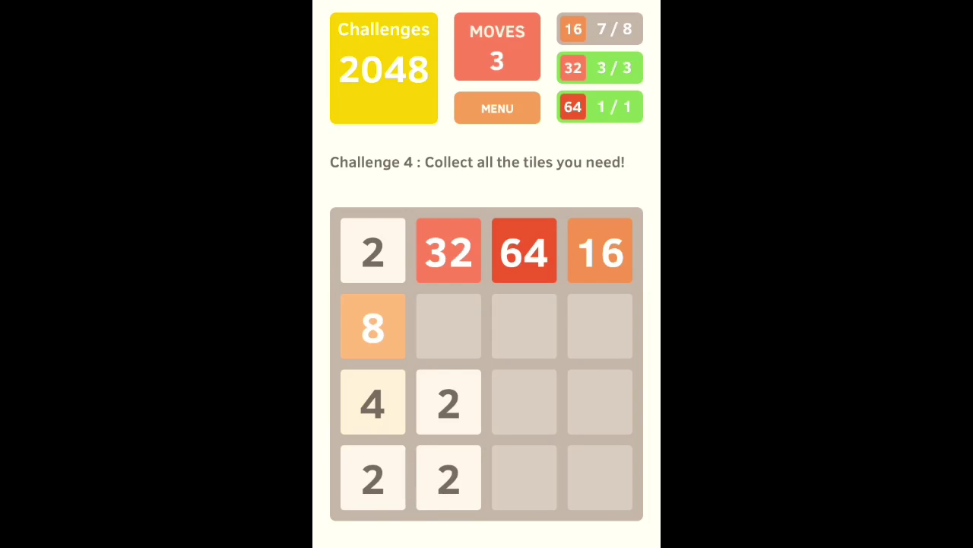
pyautogui.press('Left')
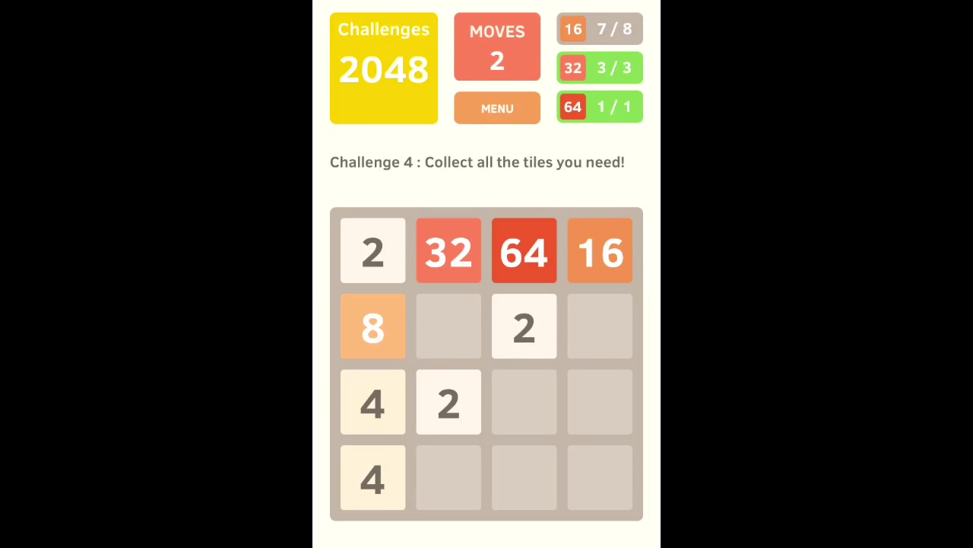
pyautogui.press('Up')
pyautogui.press('Up')
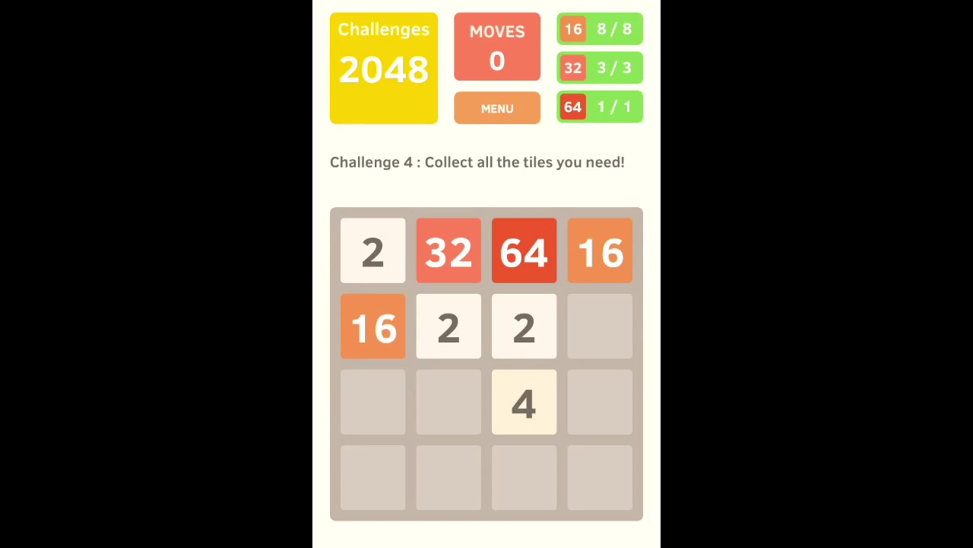